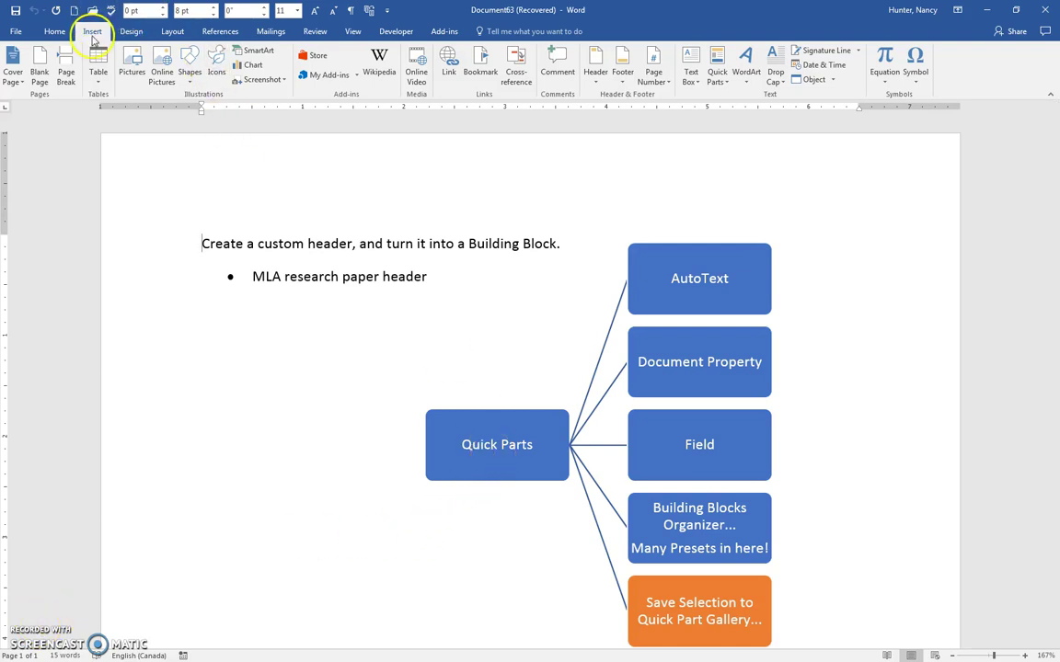
- Look through the Quick Parts document property fields, then dismiss the list
click(717, 77)
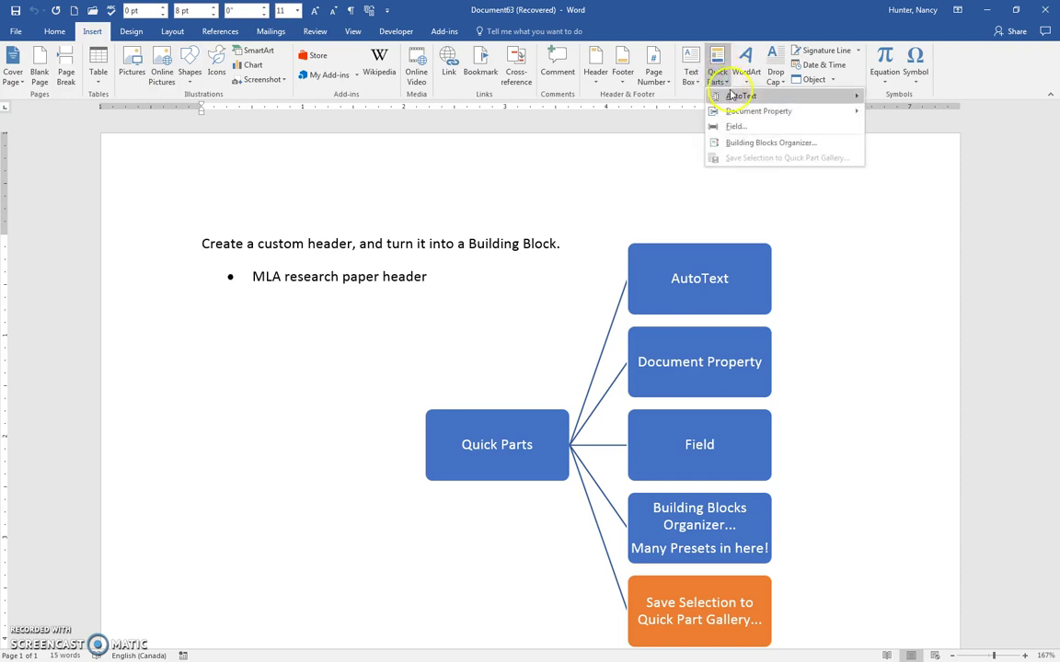
click(742, 114)
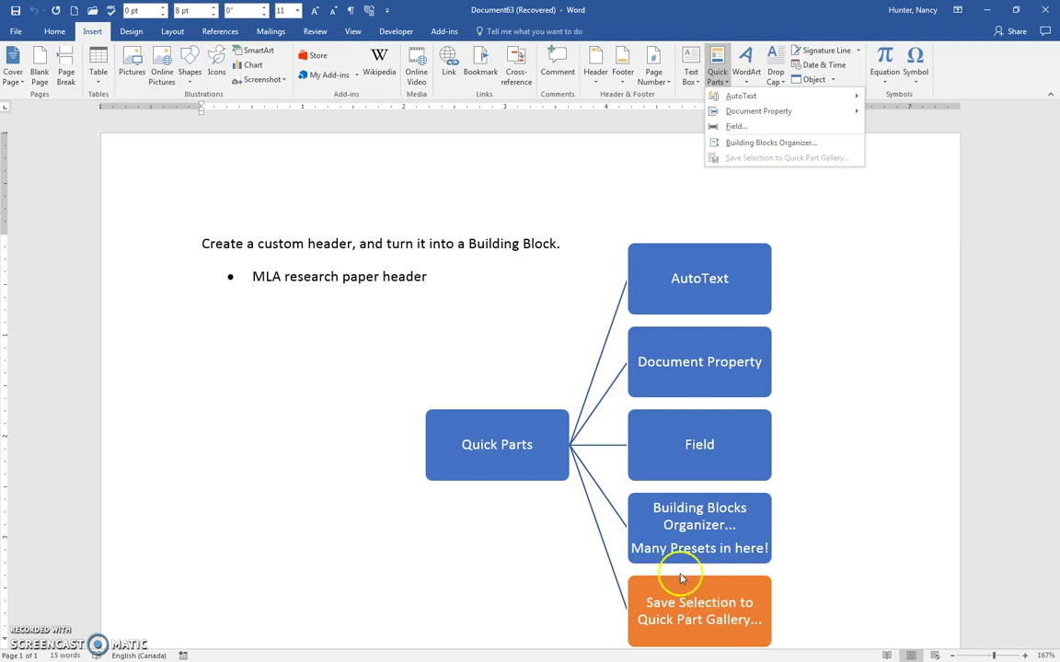
click(271, 249)
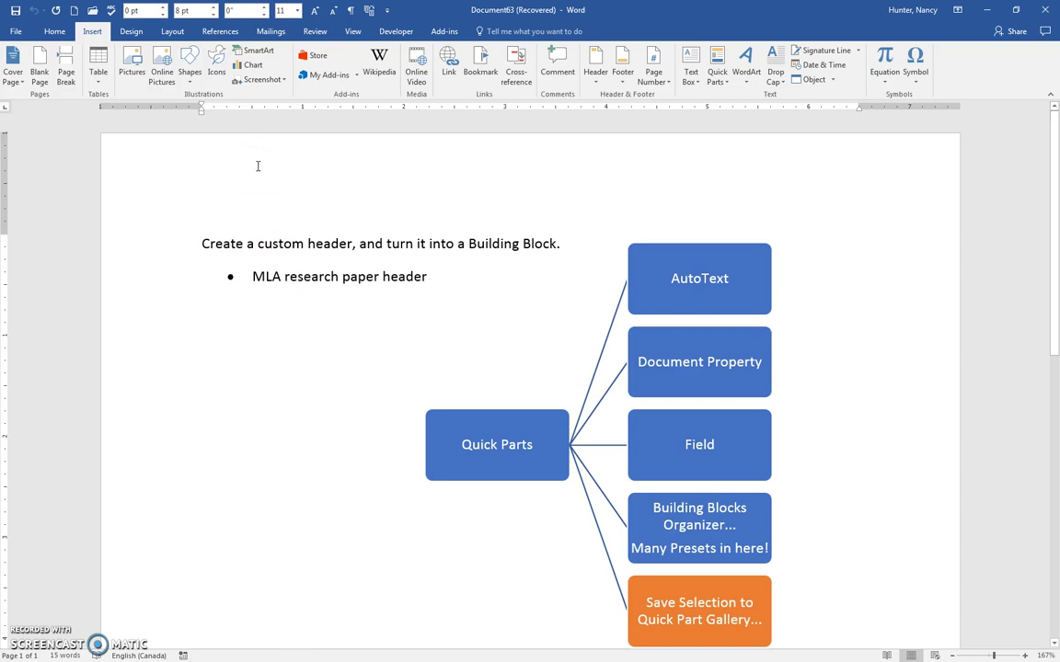
- Open the page header and type 'Last' at its right-hand tab stop
double_click(257, 165)
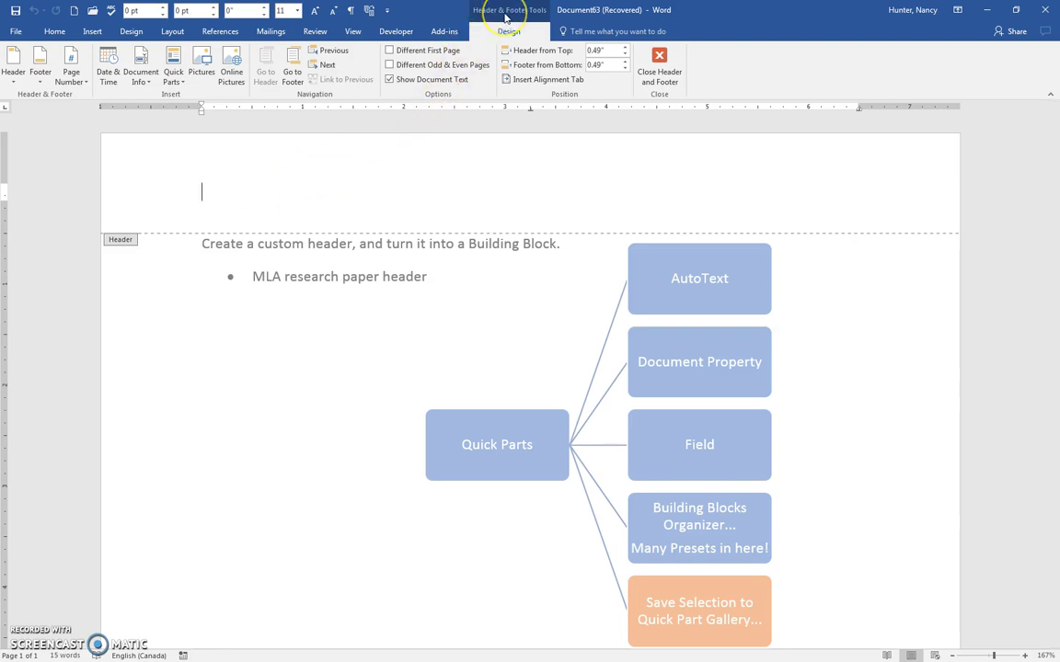
click(435, 196)
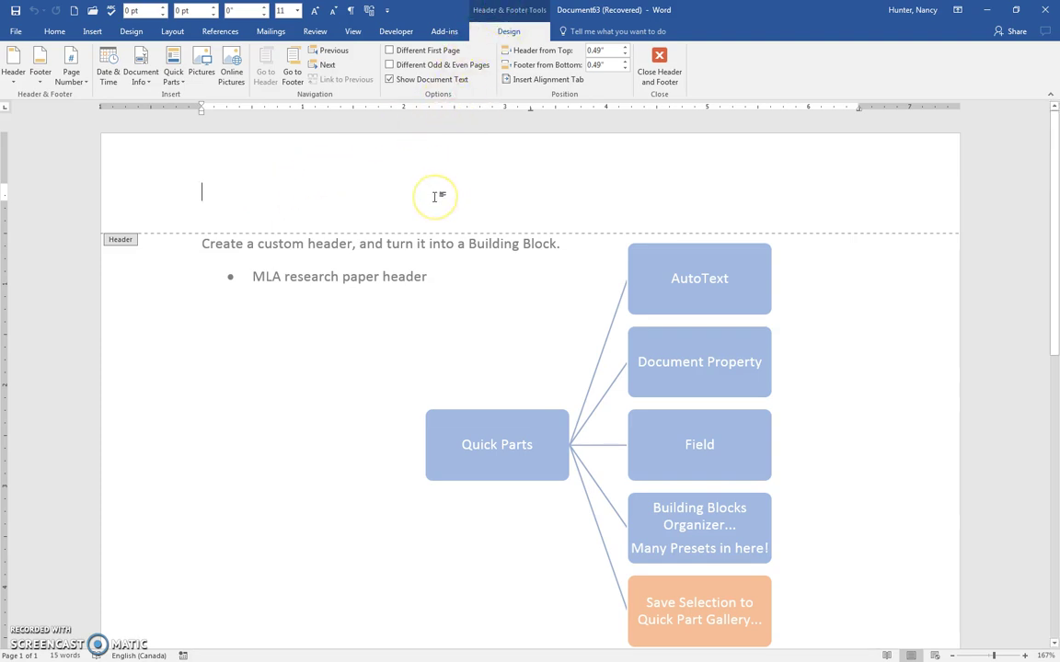
key(Tab)
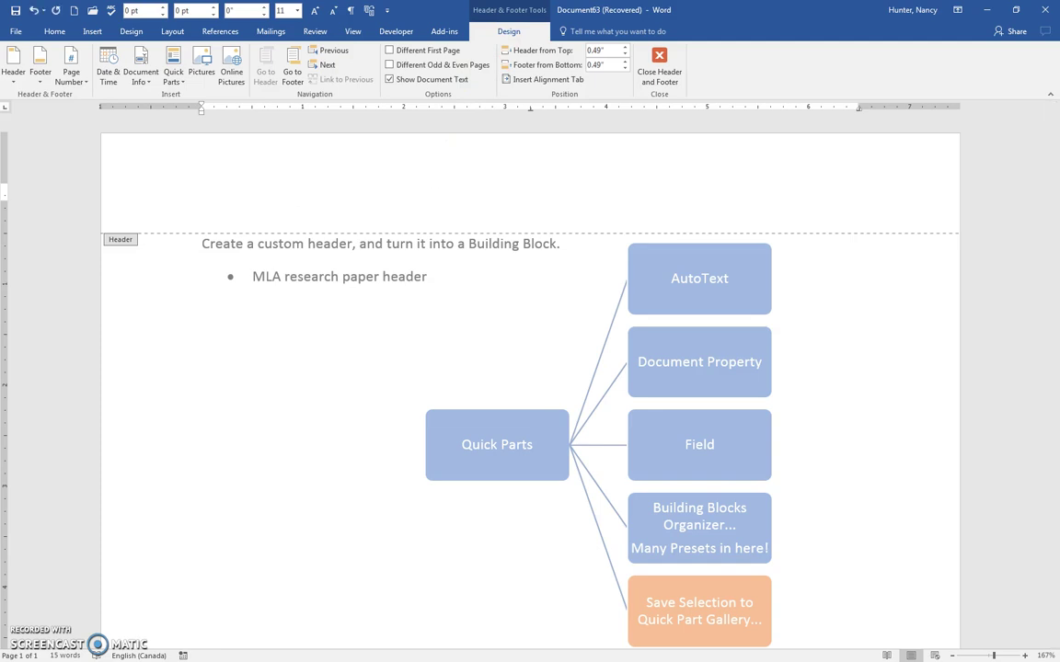
click(489, 203)
key(Tab)
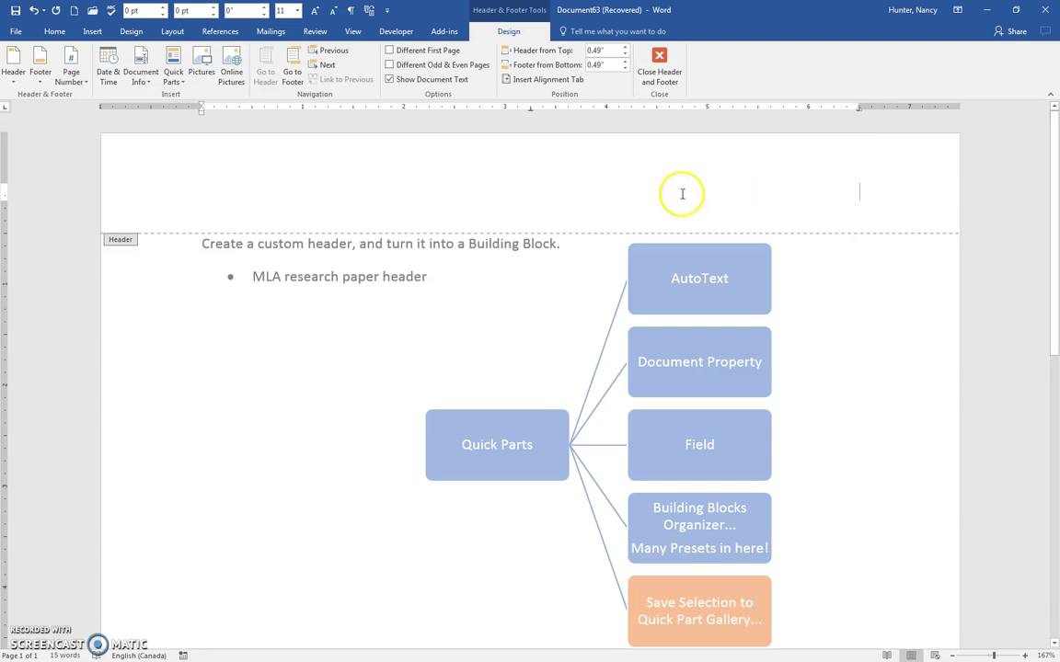
text(Last)
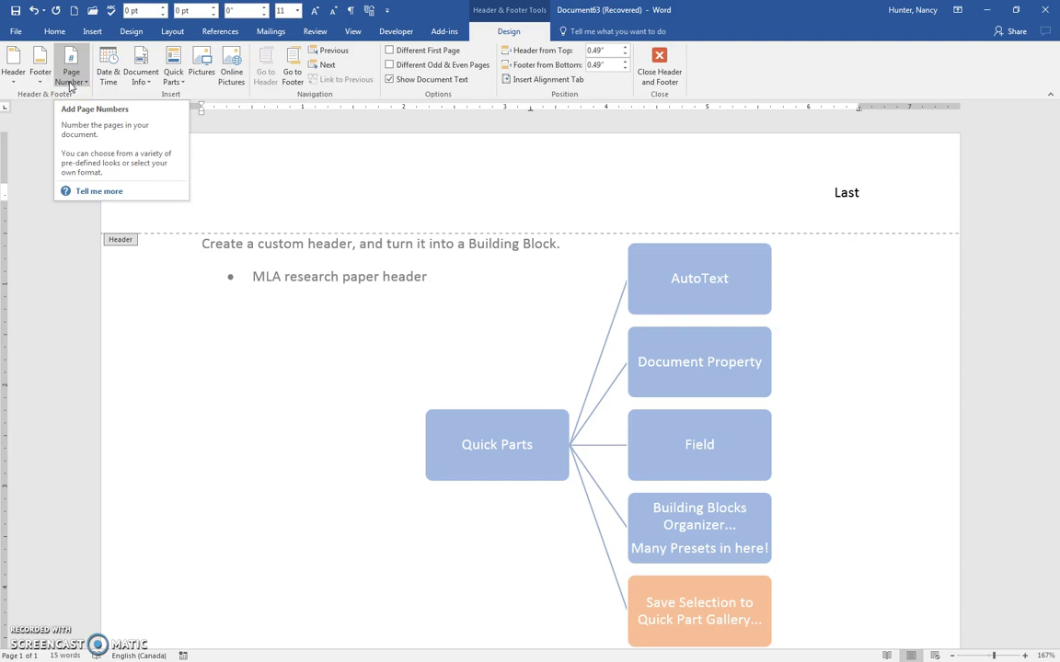
- Insert a plain page number after 'Last' in the header
click(69, 82)
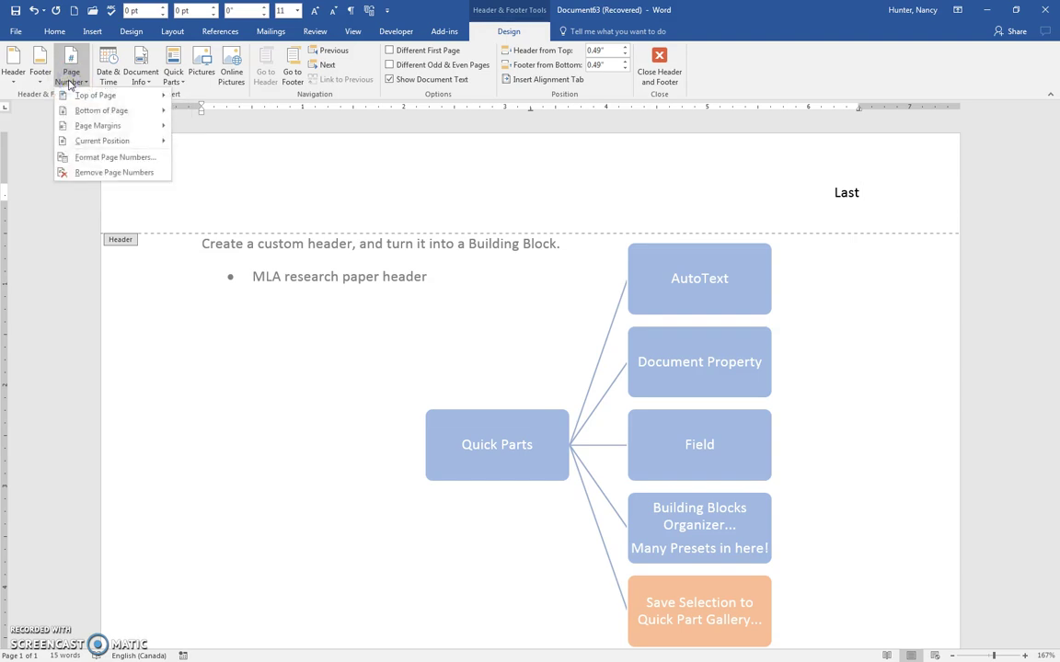
click(87, 145)
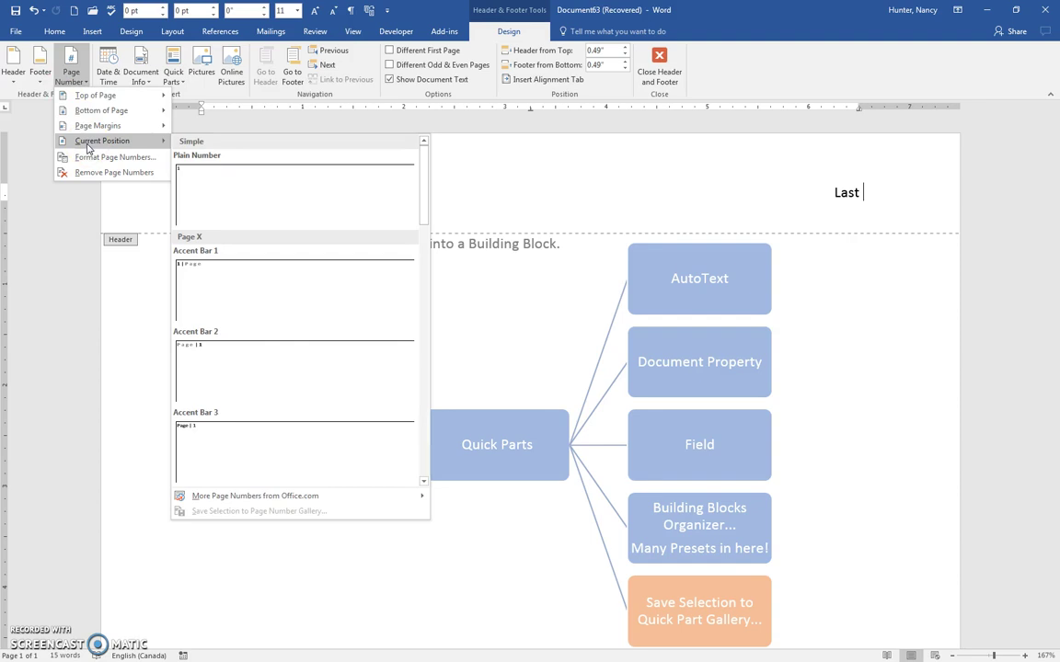
click(200, 176)
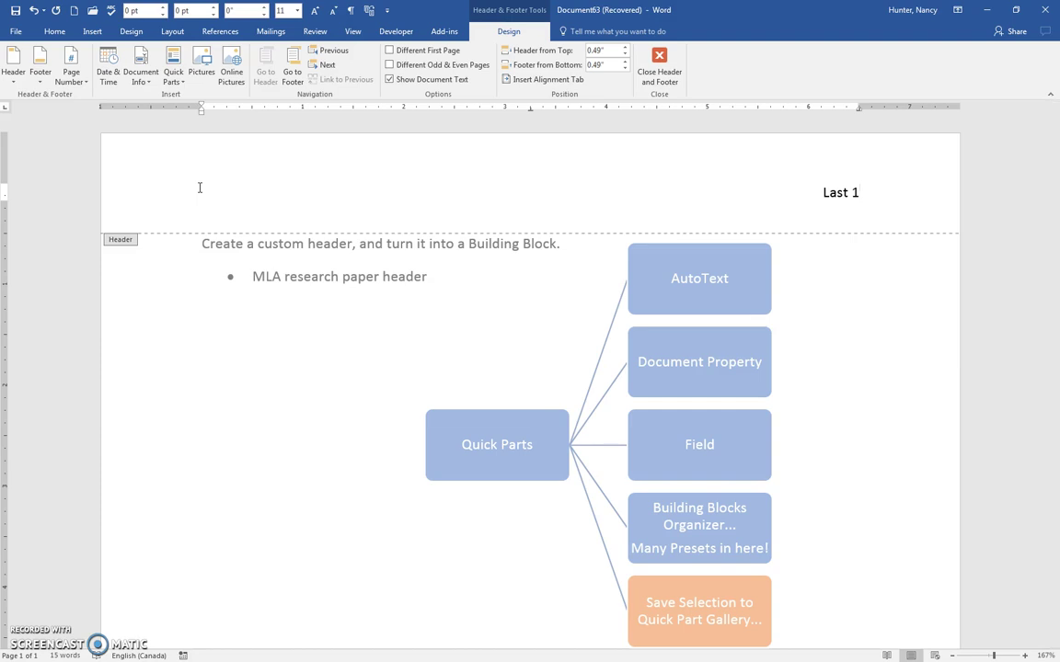
- Select the 'Last 1' header line and choose Save Selection to Quick Part Gallery
click(145, 194)
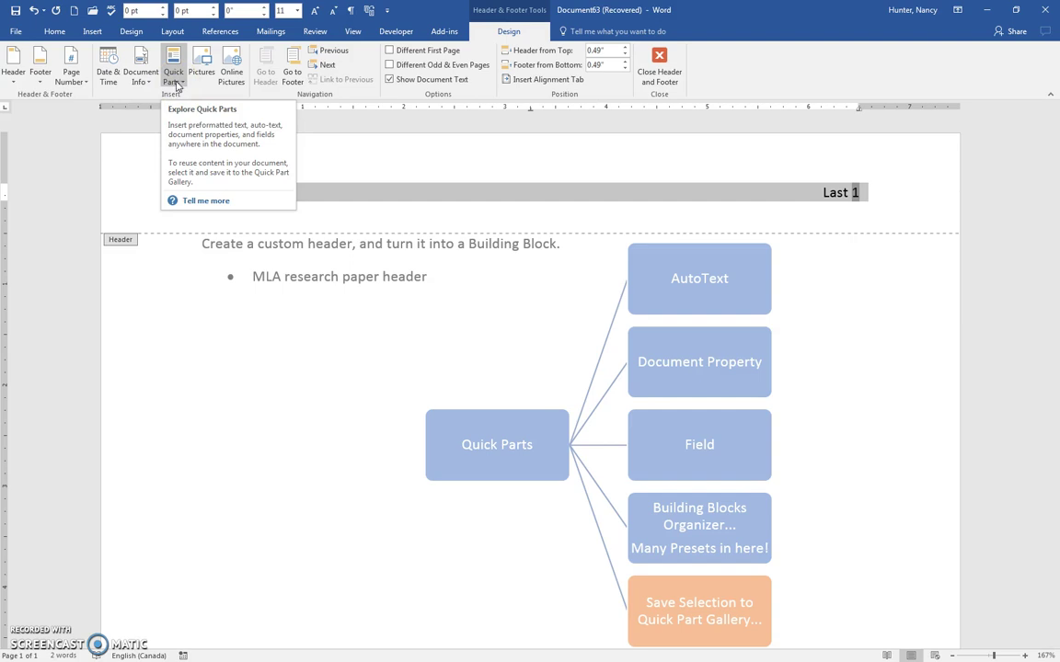
click(177, 85)
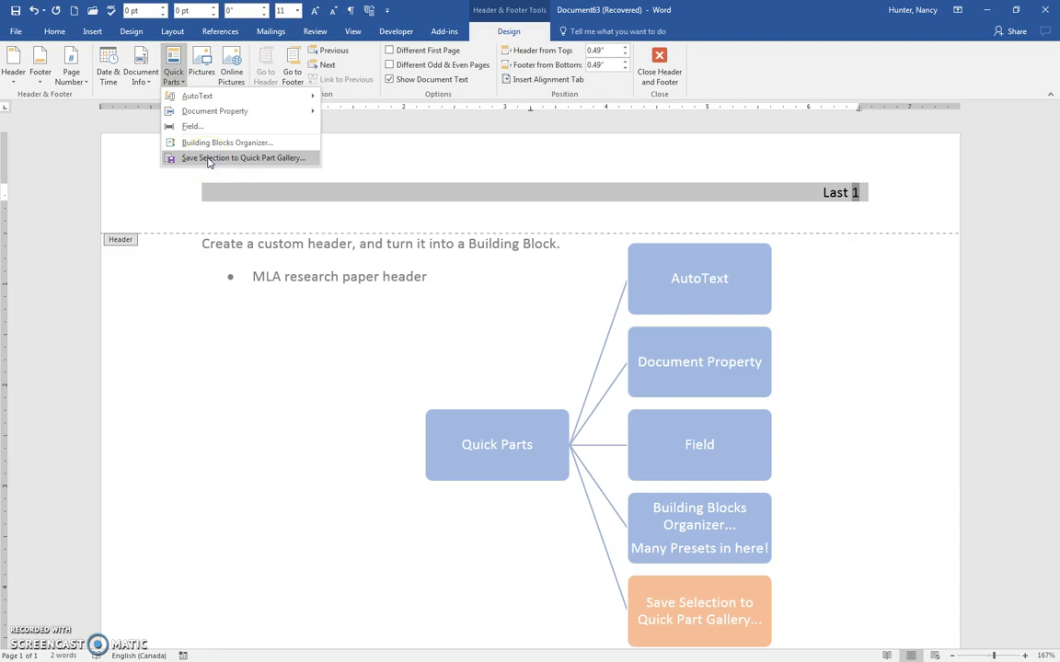
click(208, 158)
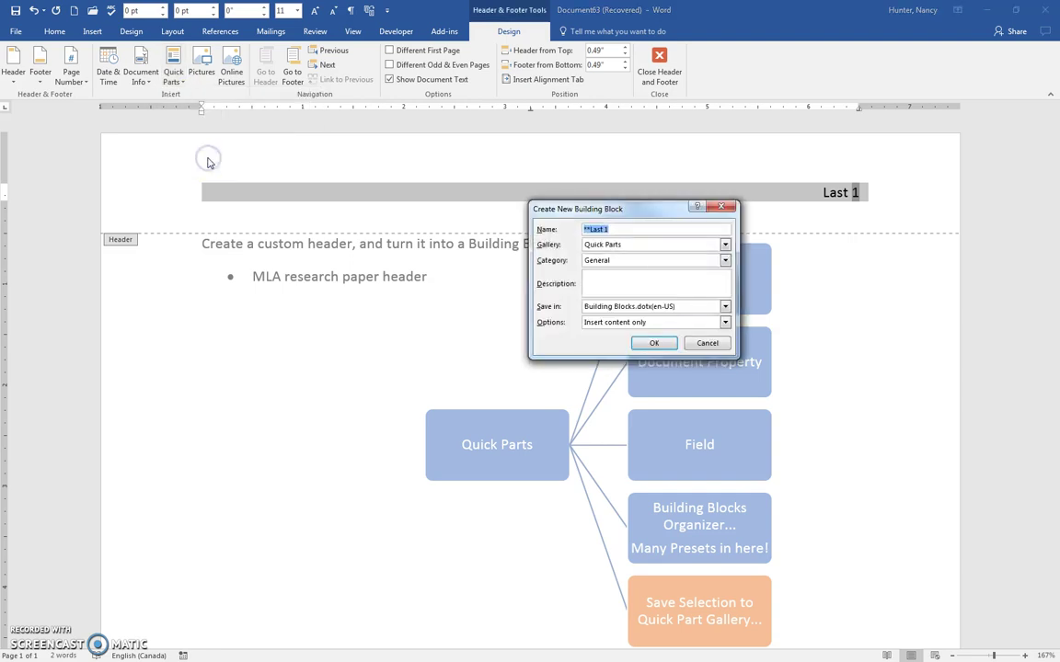
- Name the new building block 'MLA Header', file it under the Headers gallery, and confirm
click(208, 176)
text(MLA Header)
click(725, 246)
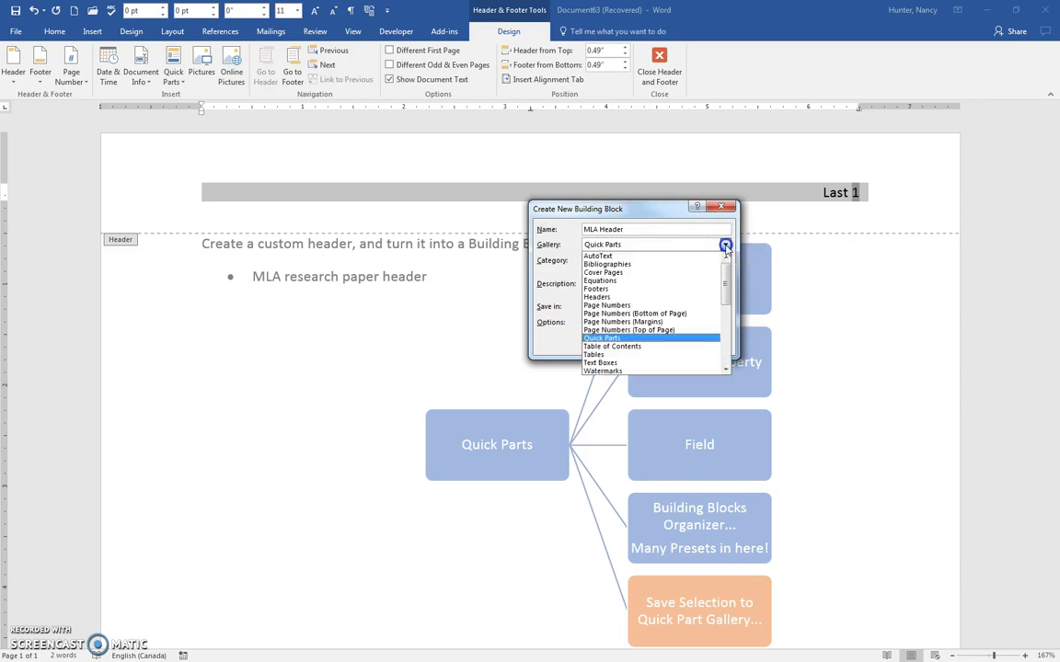
click(602, 298)
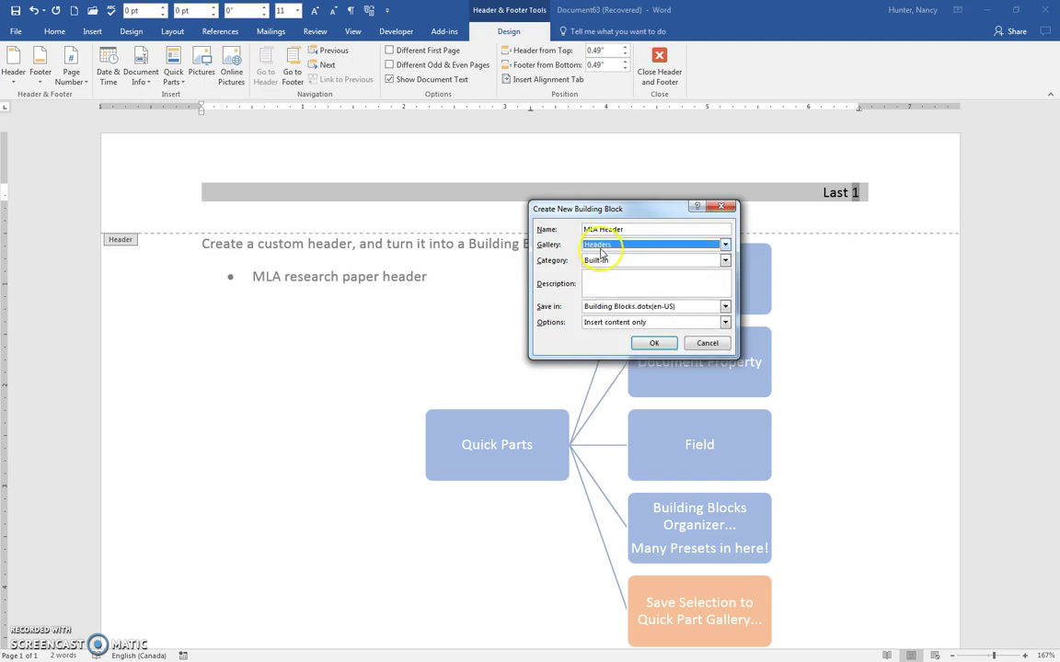
click(650, 347)
click(650, 347)
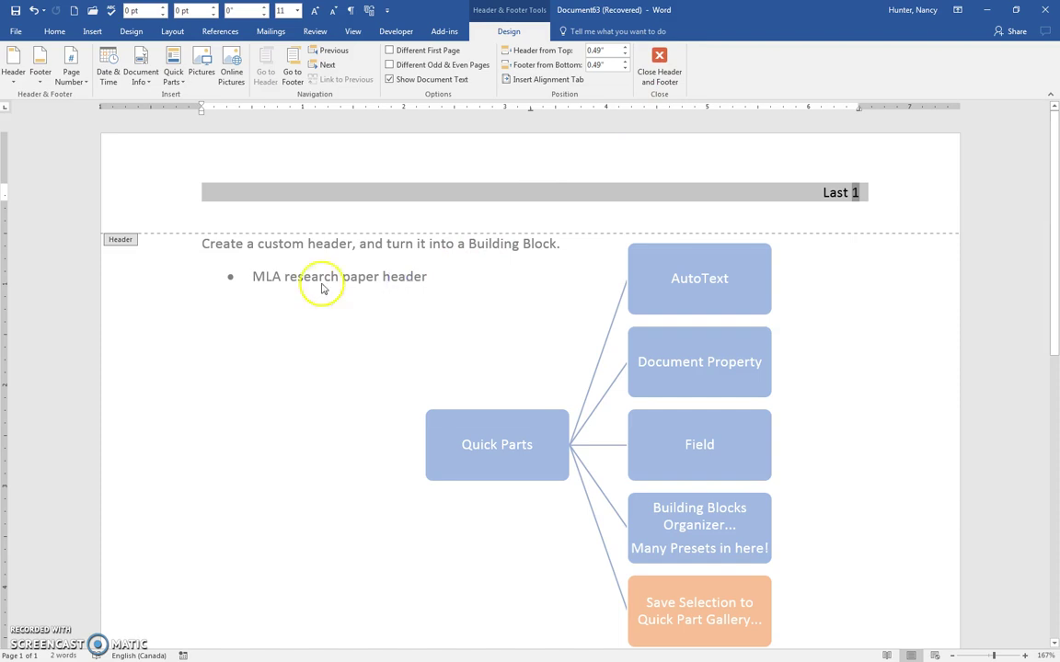
- Exit the header and create a new blank document, Document6
double_click(202, 249)
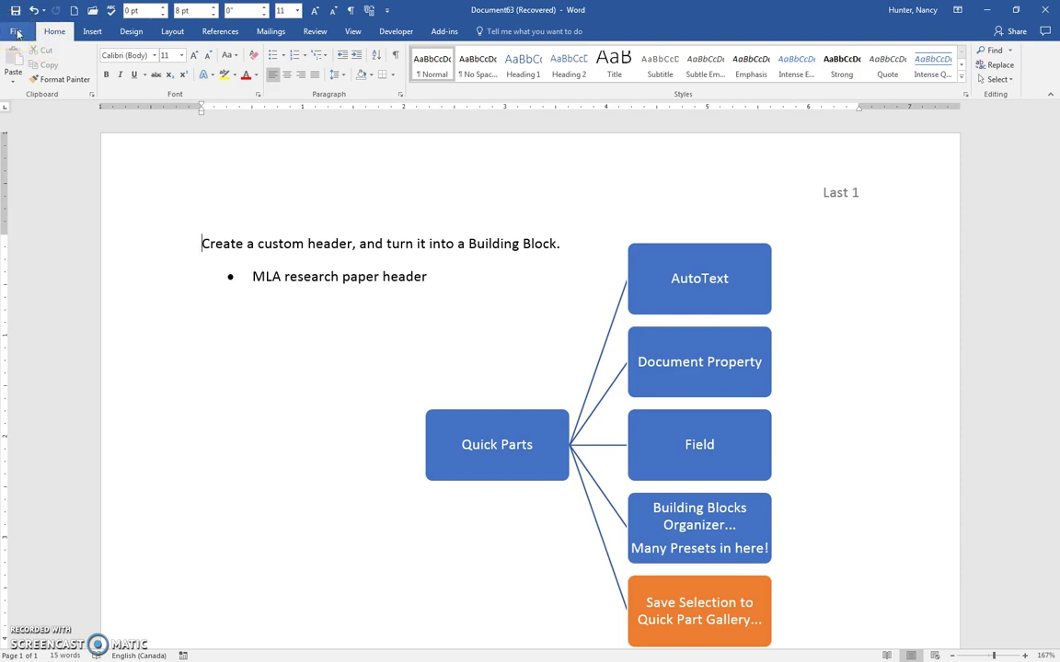
click(74, 11)
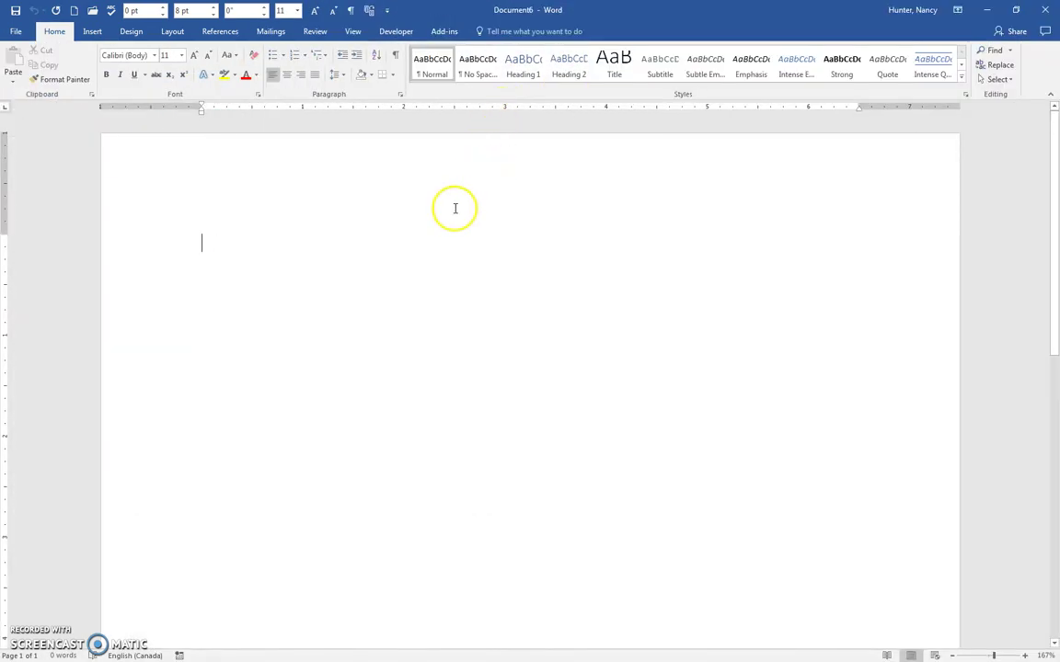
- Open the Building Blocks Organizer from Insert > Quick Parts
click(92, 33)
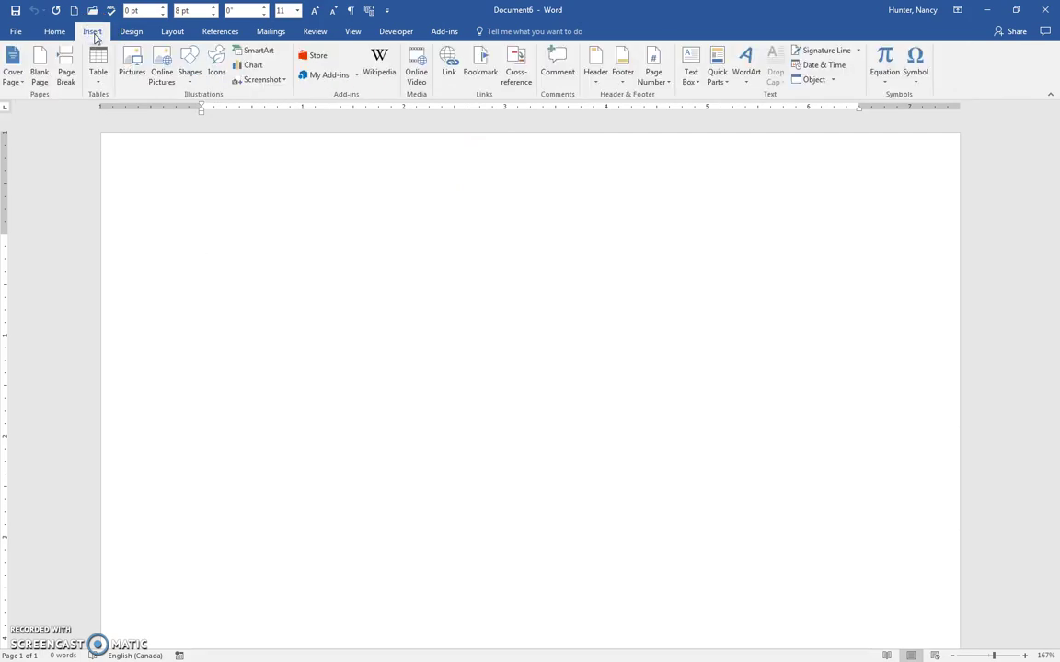
click(721, 81)
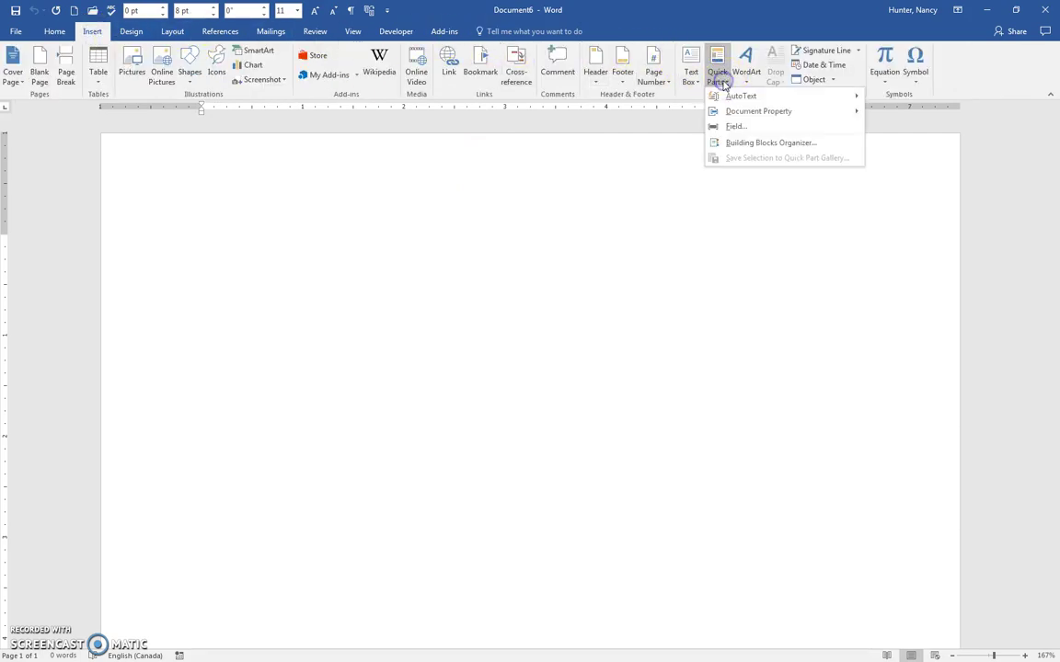
click(745, 144)
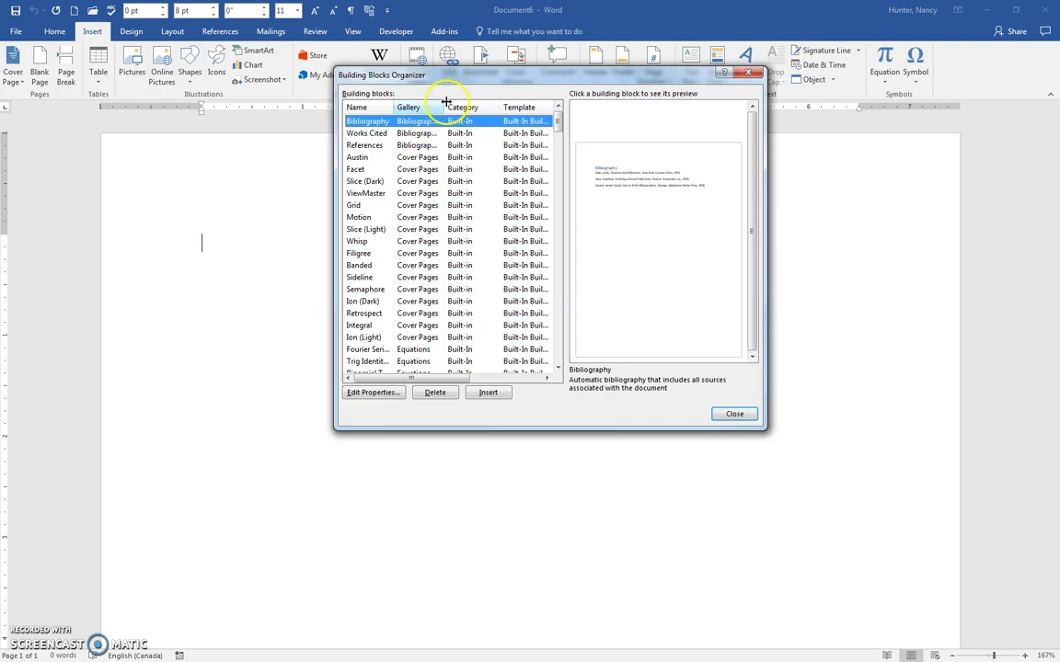
- Widen the Gallery column, locate MLA Header among the Headers entries, and insert it
drag(445, 104, 477, 102)
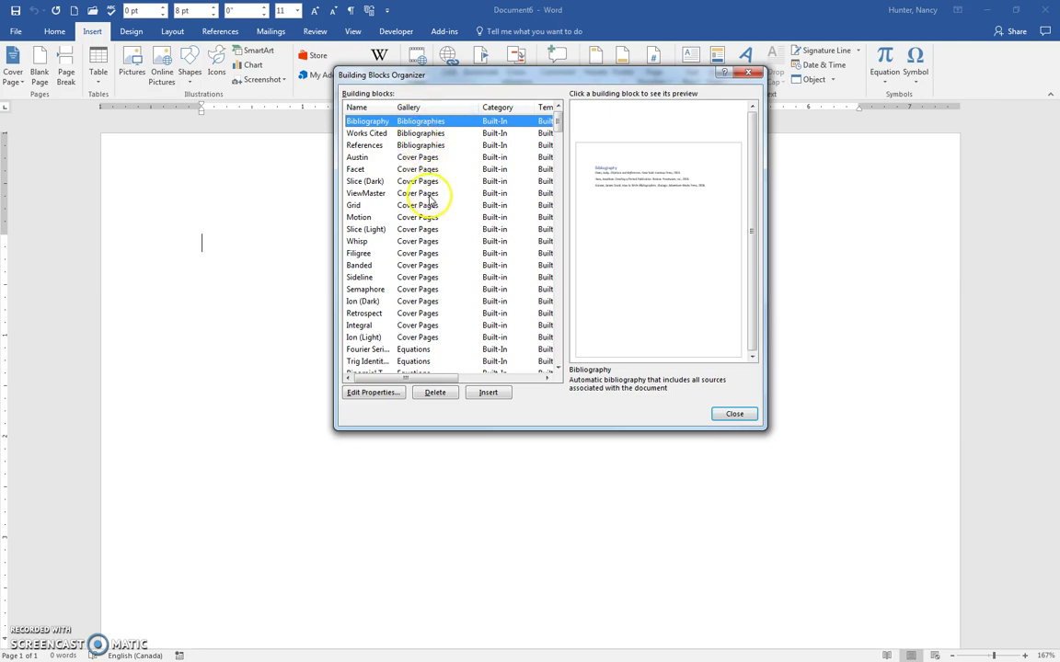
scroll(432, 198, down, 6)
scroll(428, 230, down, 2)
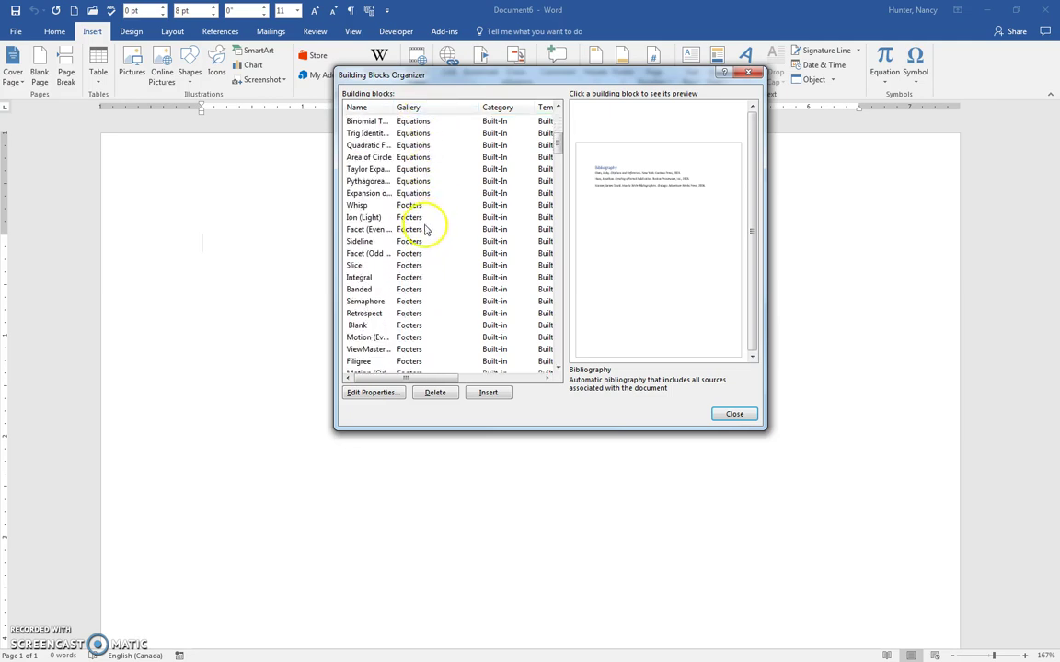
scroll(431, 241, down, 3)
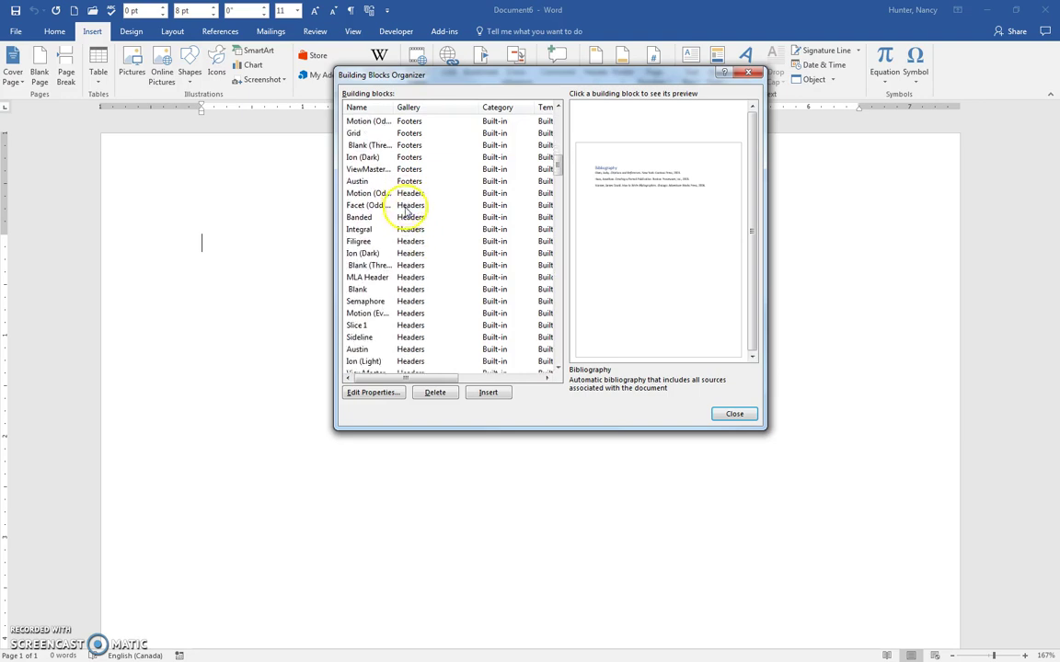
click(368, 282)
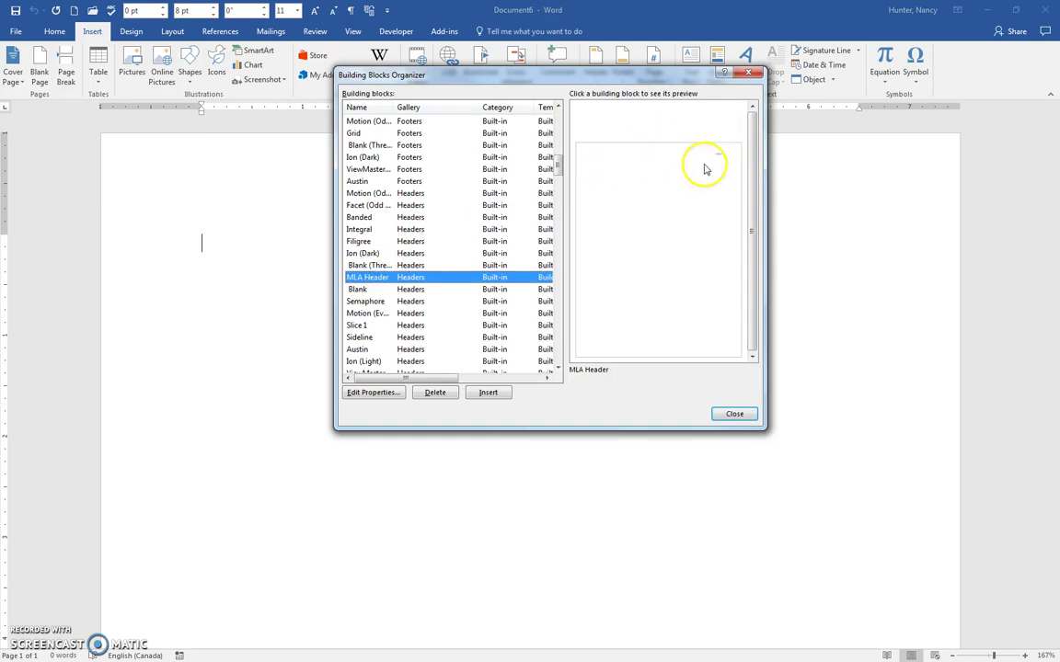
click(487, 393)
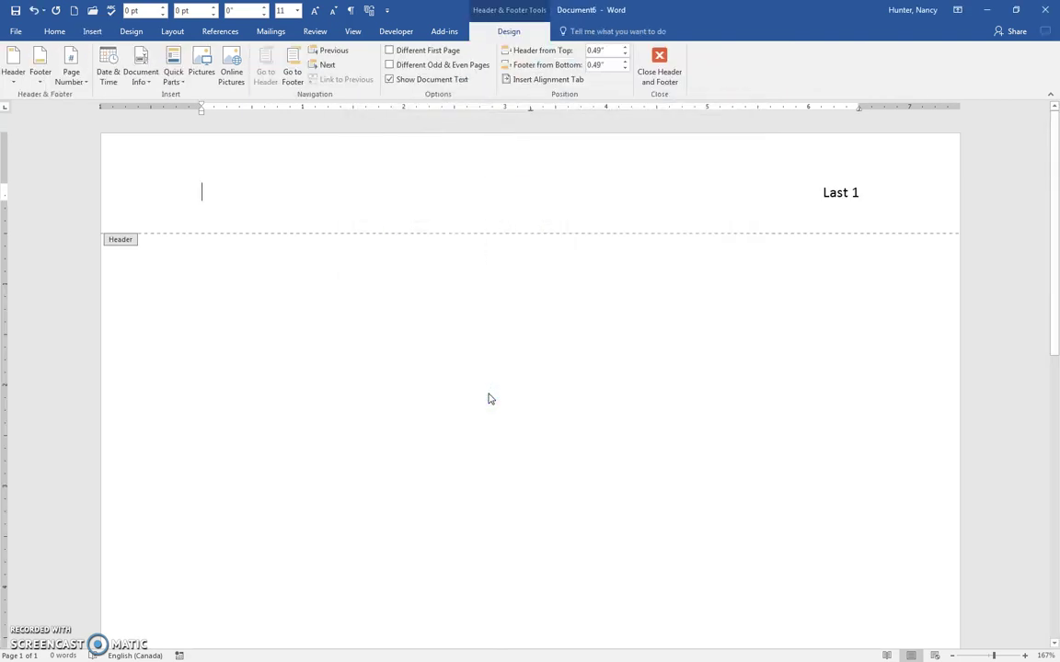
- Close Header and Footer, leaving 'Last 1' in the header
click(660, 62)
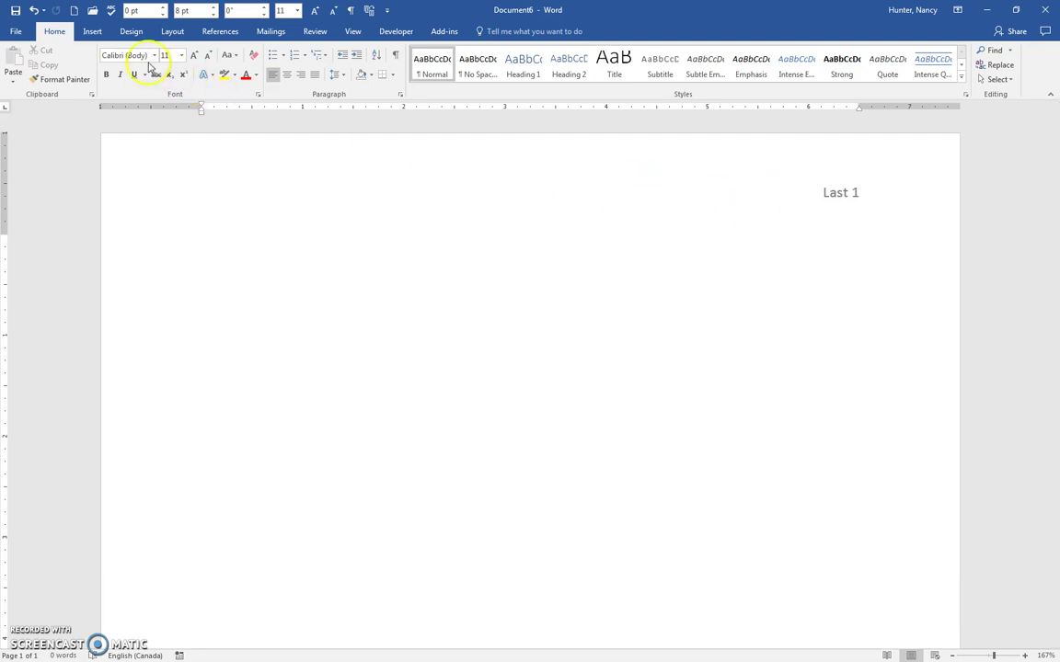
- Create Document7, open its empty header, then close it without saving
click(73, 13)
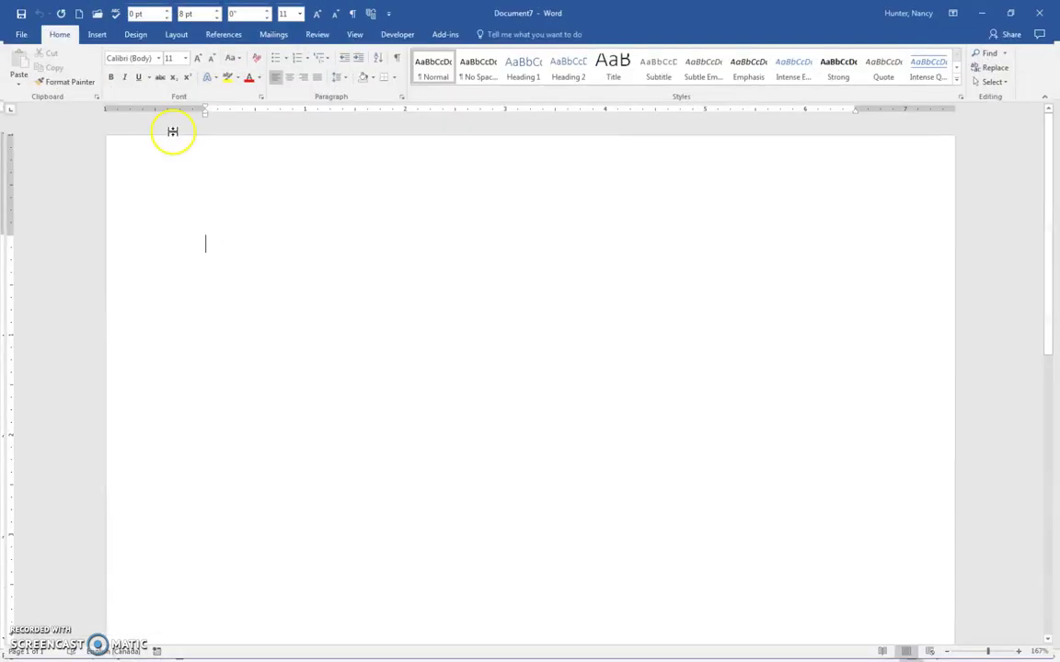
double_click(305, 188)
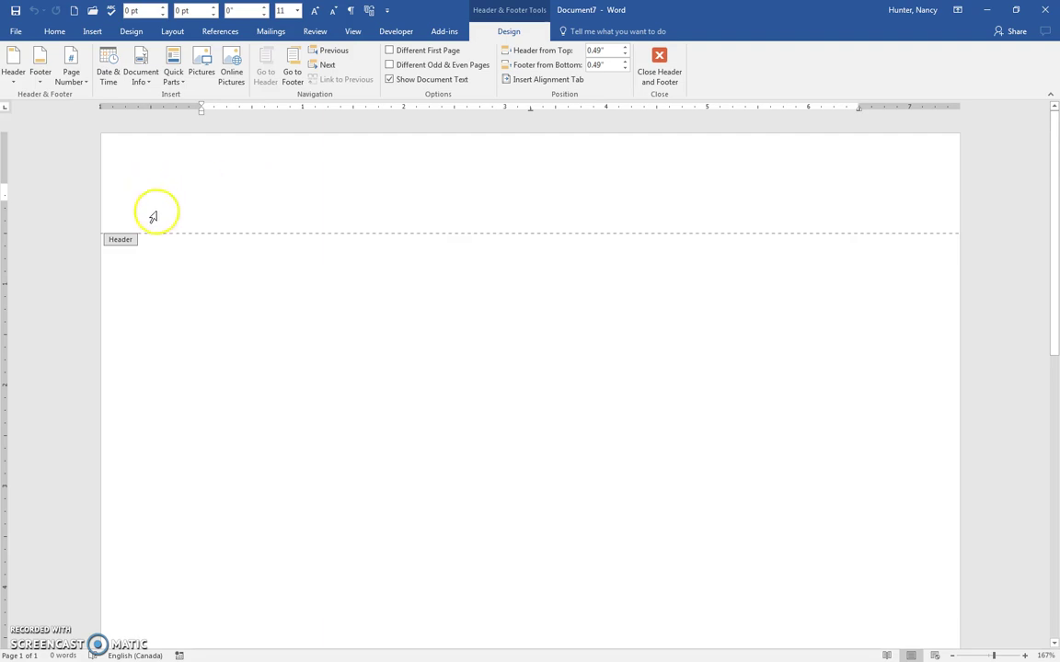
click(1045, 15)
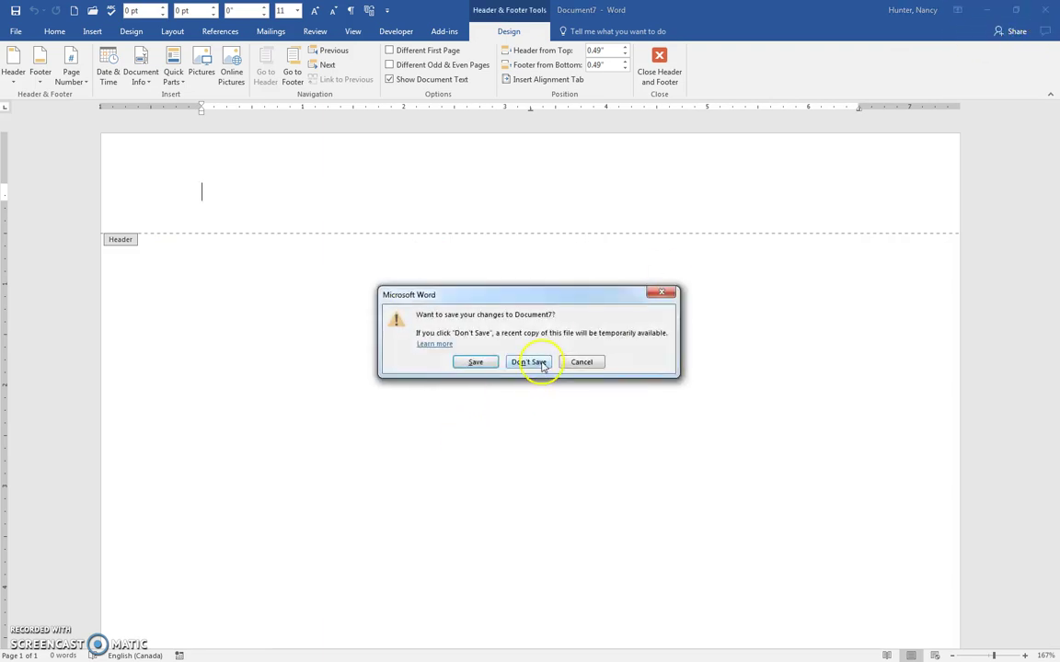